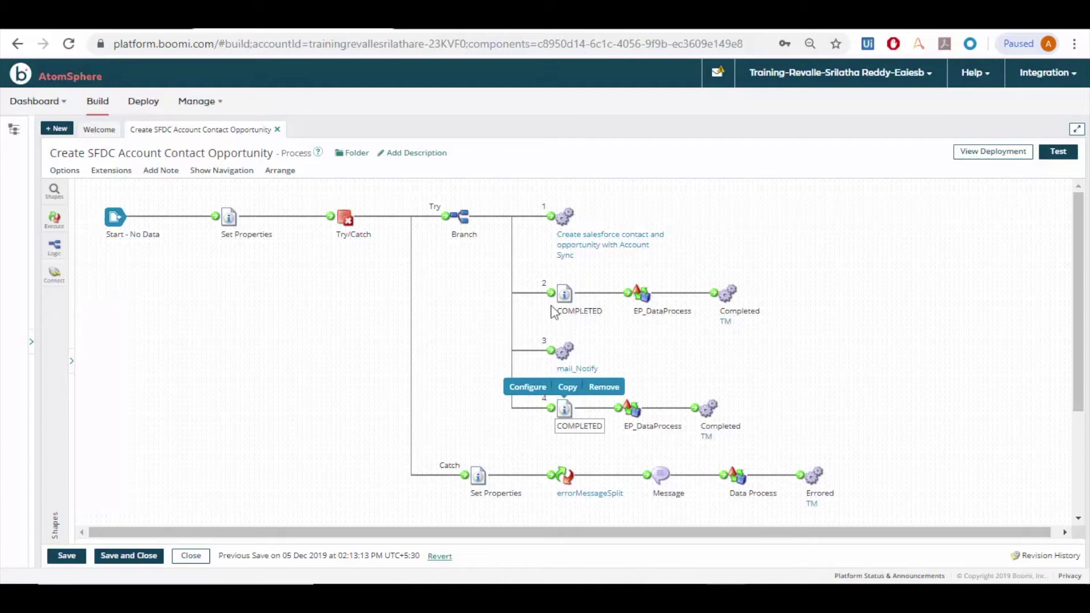
# - Start a test run of the Salesforce process and log in to Boomi App Insights
pyautogui.click(1058, 151)
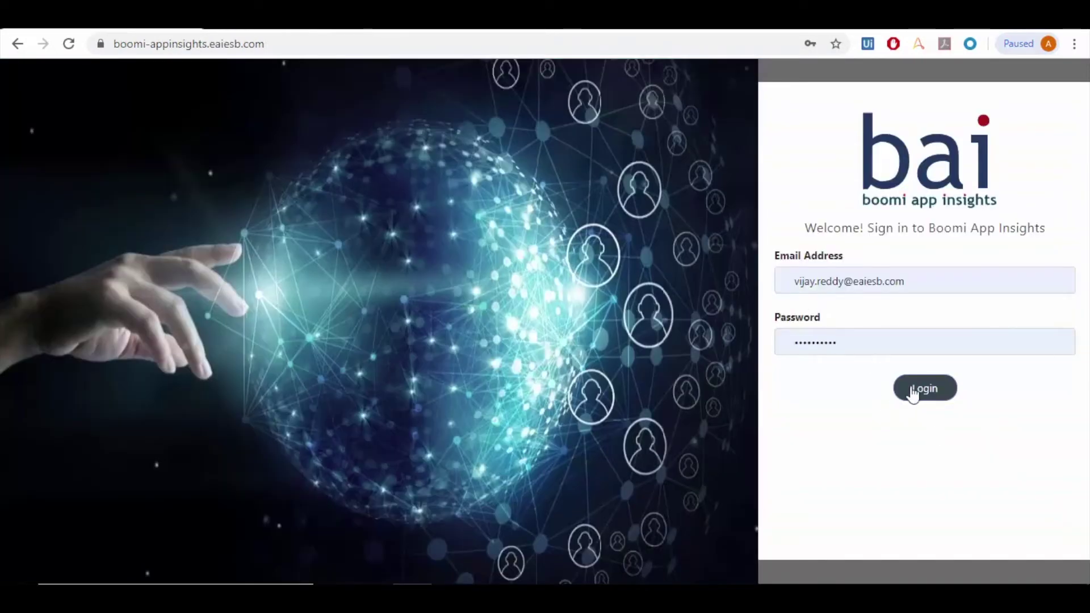
pyautogui.click(909, 392)
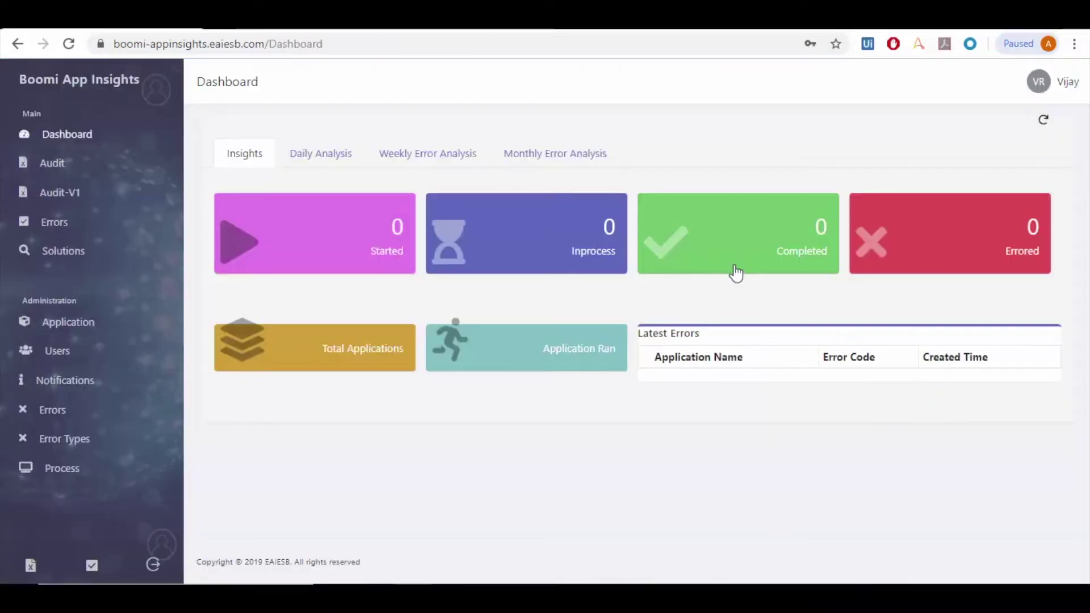
# - Open the Audit board showing the Salma.json run under Completed
pyautogui.click(63, 165)
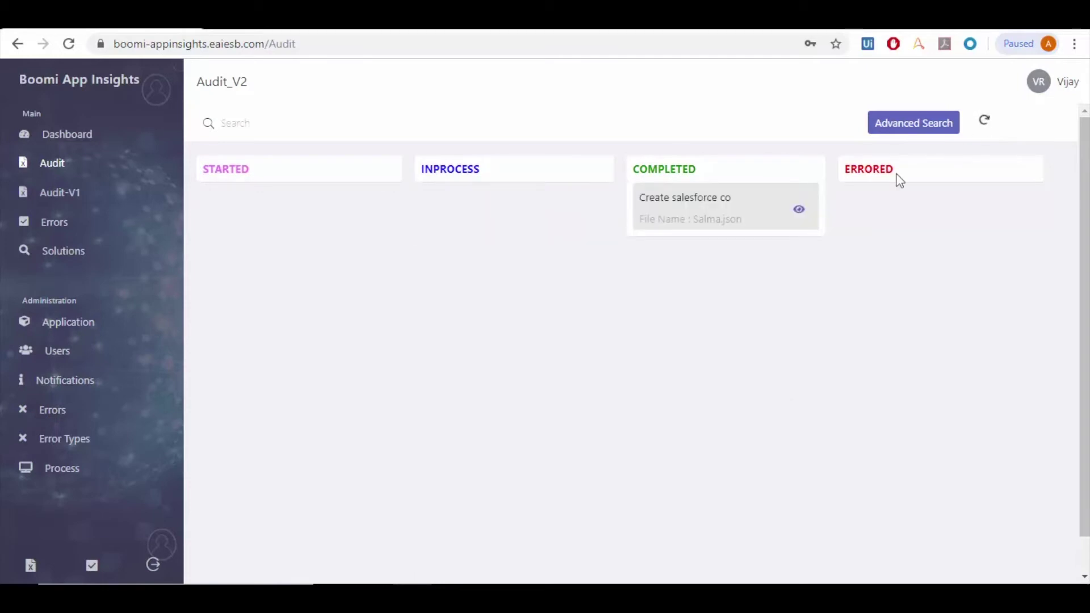
# - Open the completed Salma.json run's audit entries, filter them to 'salma', and copy the account ID
pyautogui.click(799, 211)
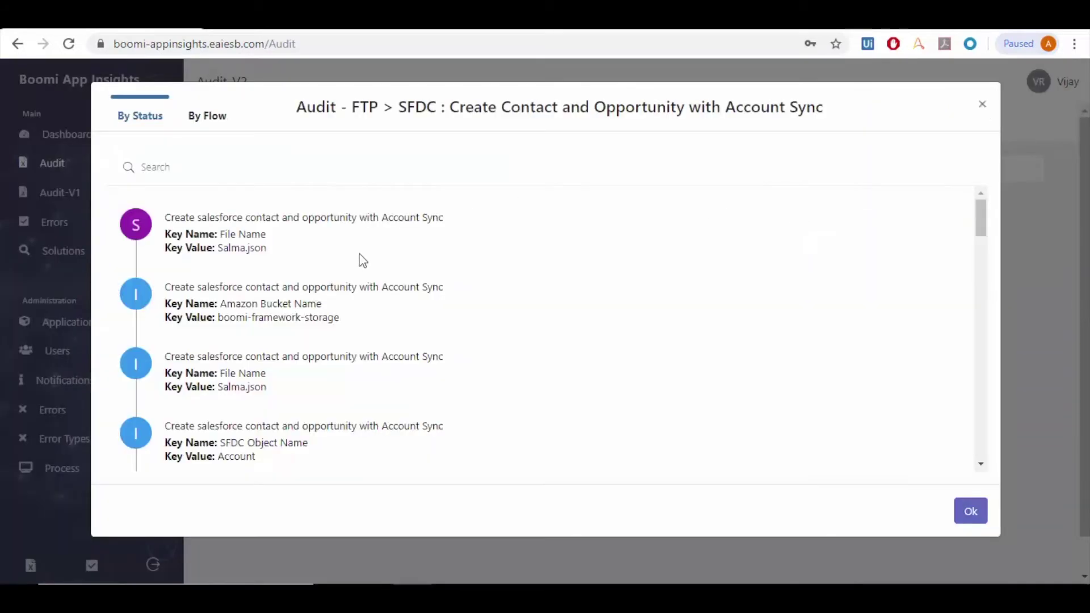
pyautogui.scroll(-1, 348, 252)
pyautogui.scroll(-2, 349, 251)
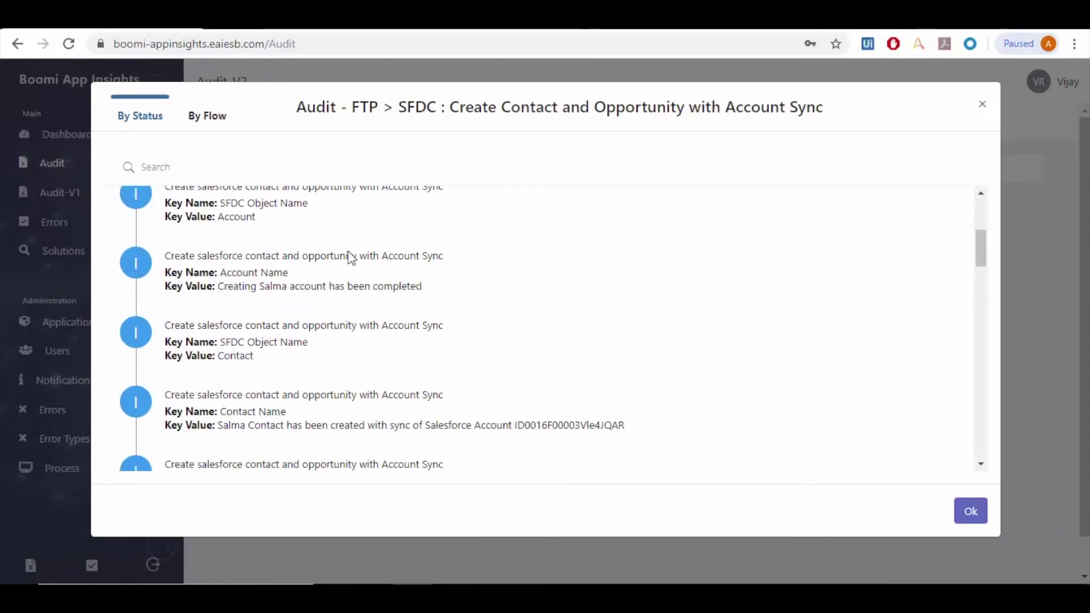
pyautogui.scroll(-1, 349, 252)
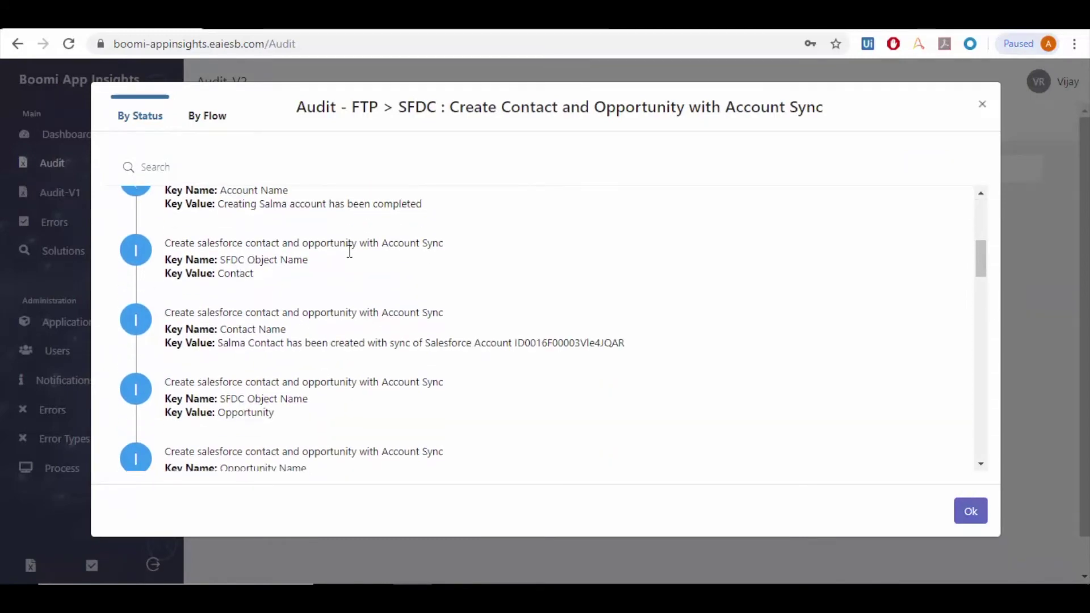
pyautogui.scroll(-3, 349, 251)
pyautogui.scroll(-1, 349, 253)
pyautogui.scroll(-2, 348, 256)
pyautogui.scroll(-1, 349, 256)
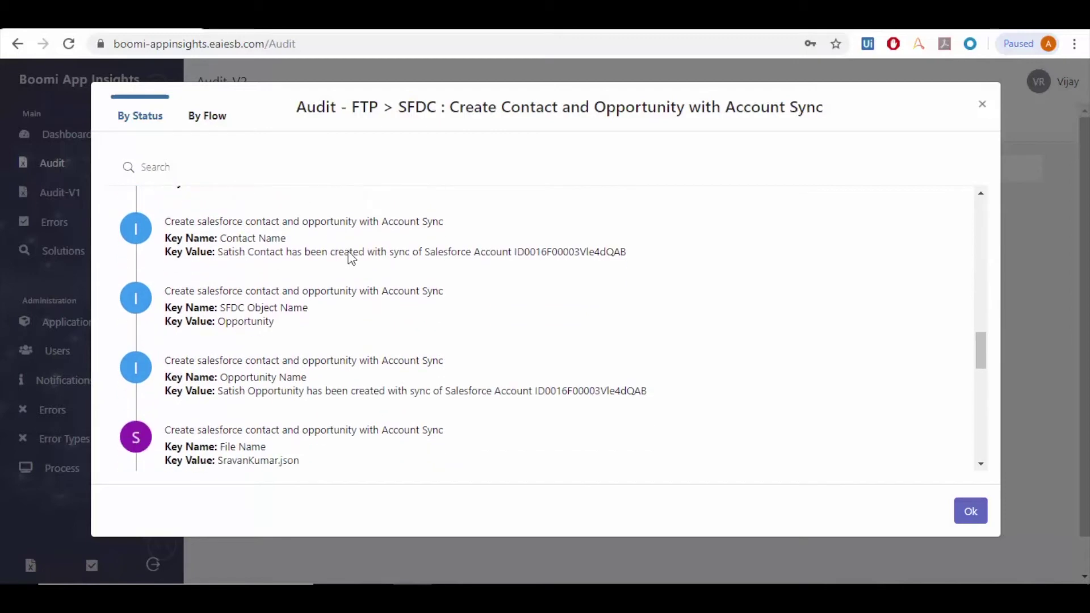
pyautogui.moveTo(981, 356); pyautogui.dragTo(978, 201)
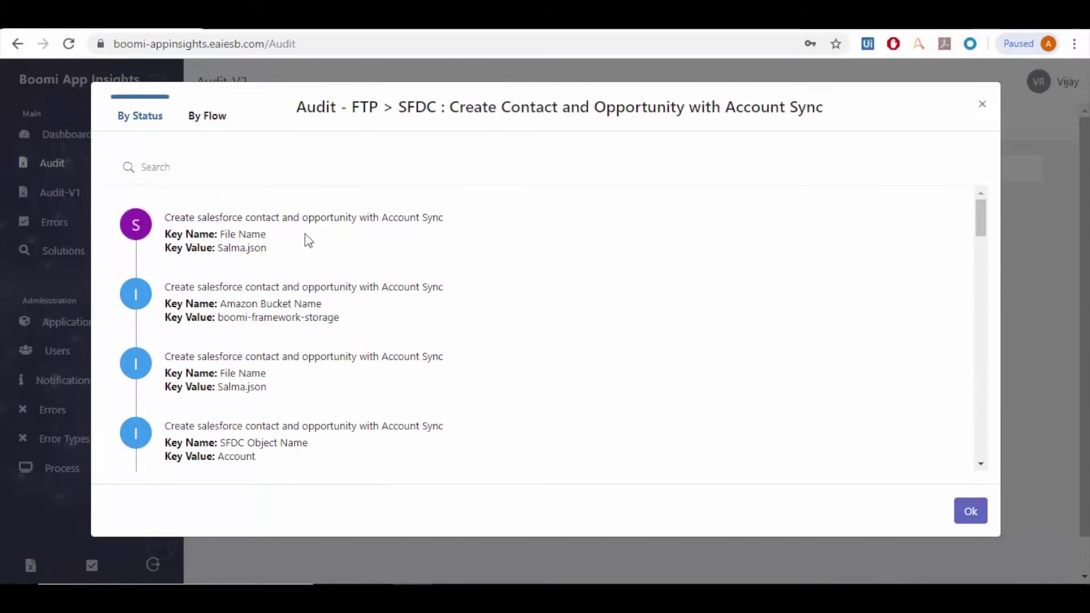
pyautogui.click(207, 165)
pyautogui.write('salma')
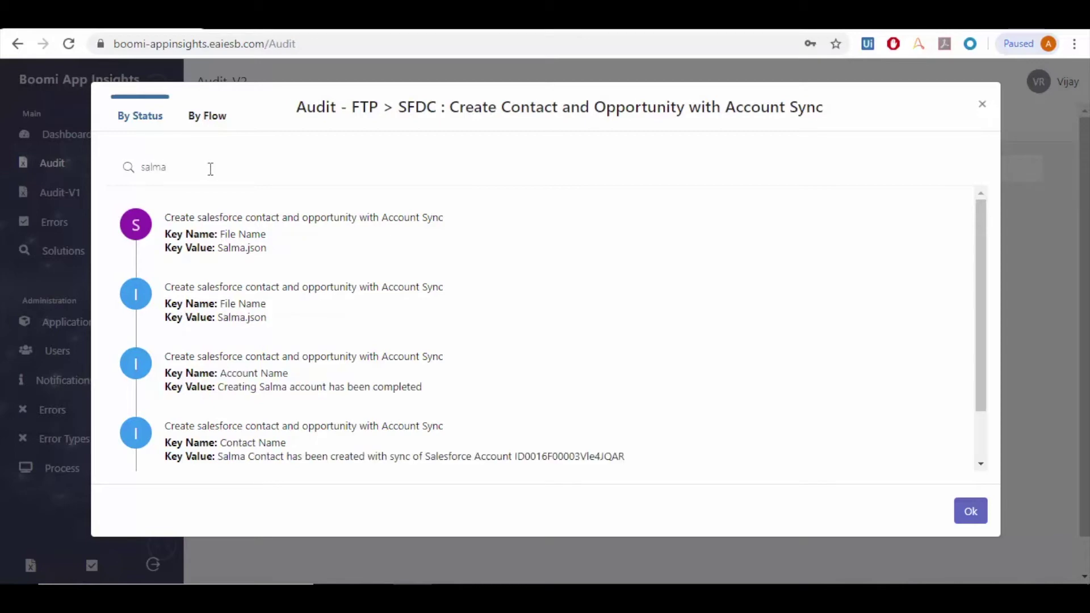
pyautogui.scroll(-1, 504, 332)
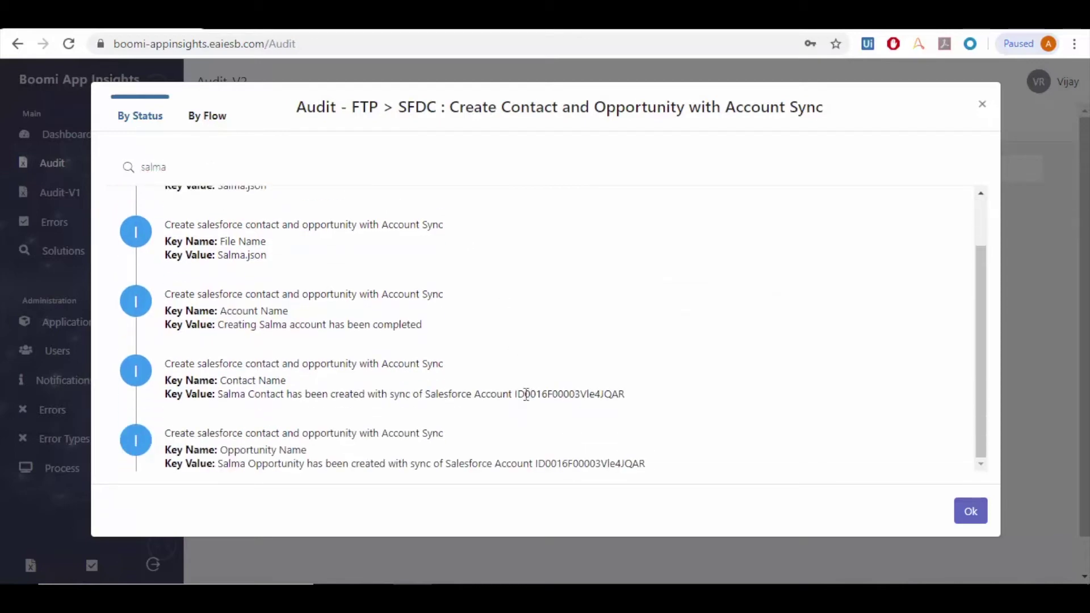
pyautogui.moveTo(526, 395); pyautogui.dragTo(626, 402)
pyautogui.hotkey('ctrl', 'c')
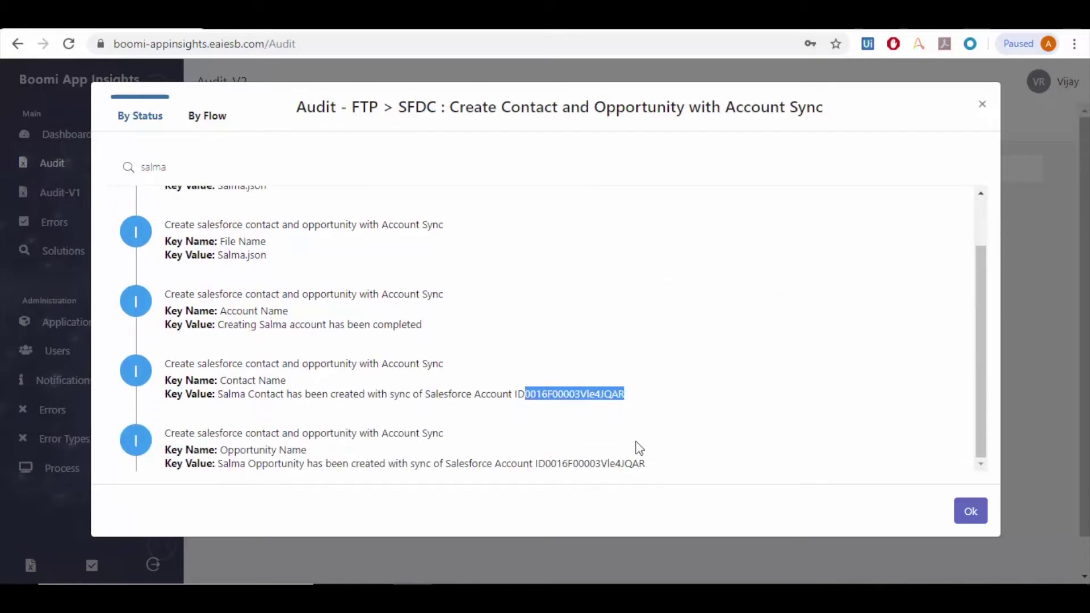
pyautogui.hotkey('alt', 'Tab')
# - Open the Salma account record in Salesforce by its copied ID, then return to the audit entries
pyautogui.click(146, 160)
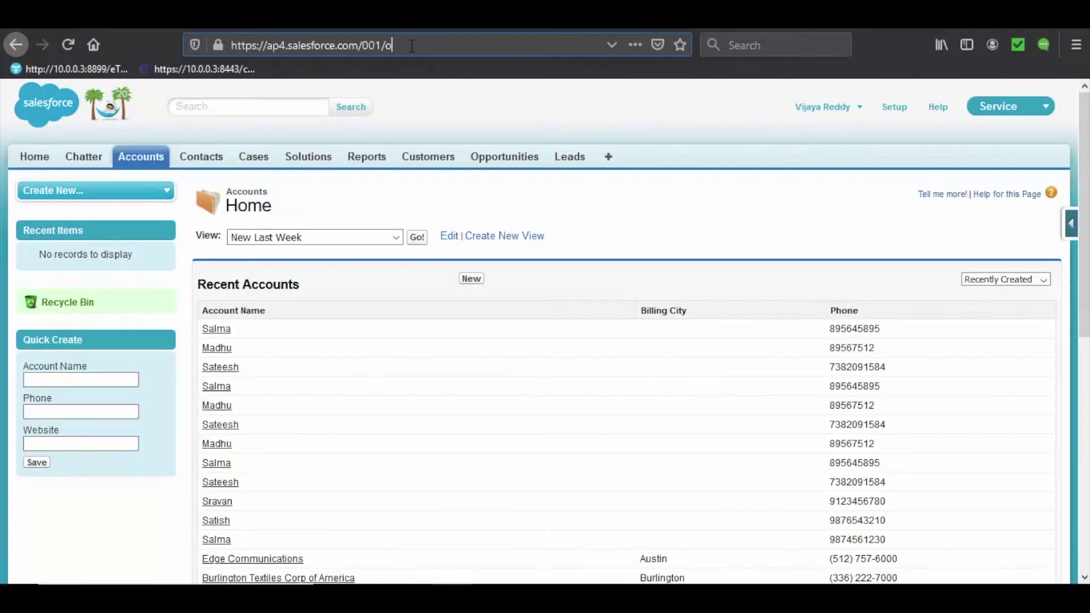
pyautogui.moveTo(392, 45); pyautogui.dragTo(363, 44)
pyautogui.hotkey('ctrl', 'v')
pyautogui.press('Return')
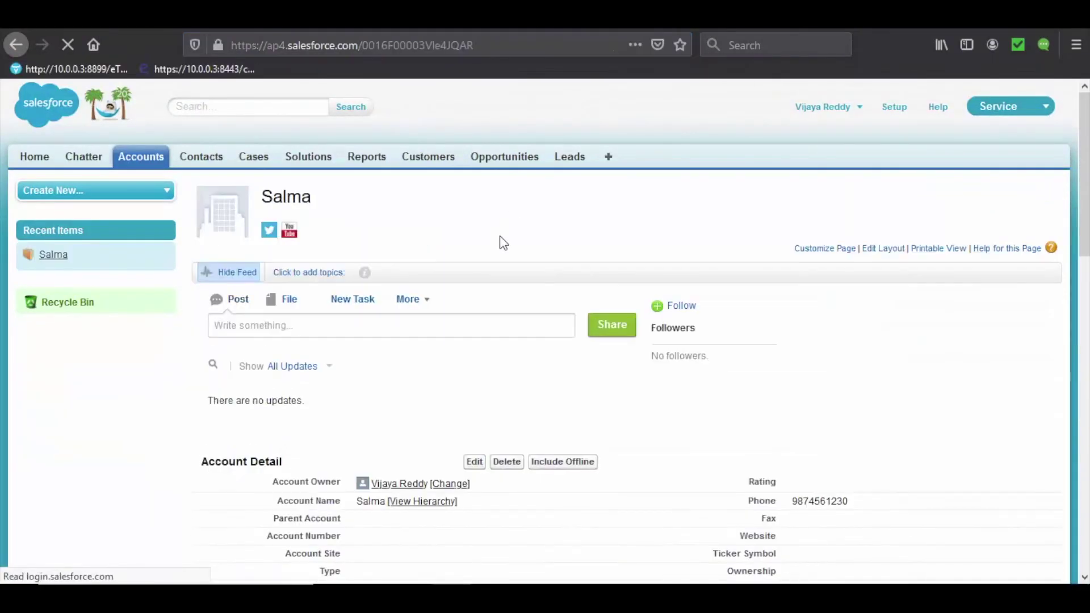
pyautogui.scroll(-2, 502, 240)
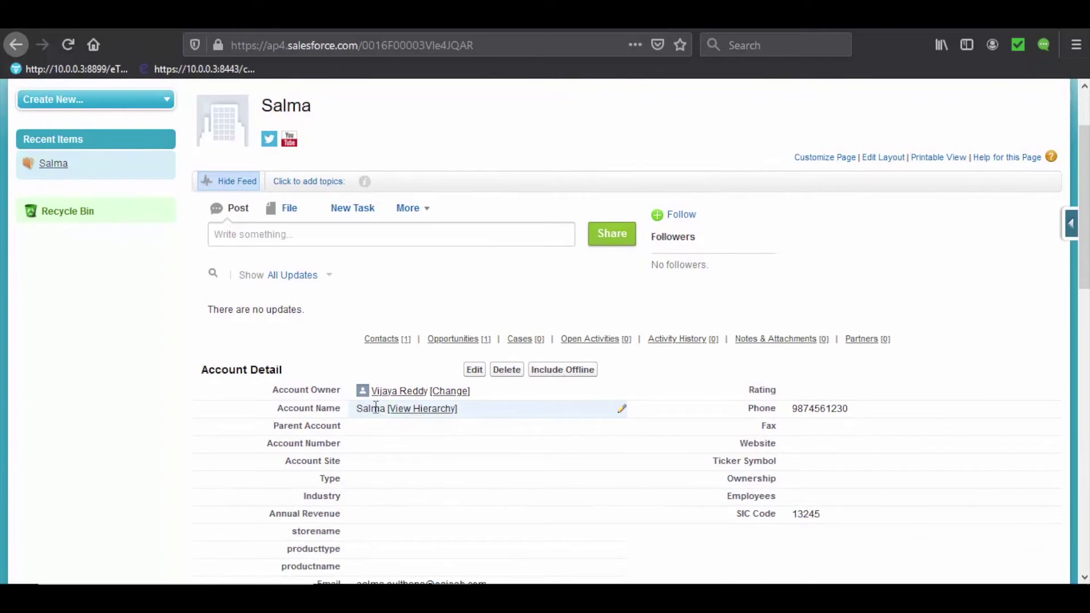
pyautogui.hotkey('alt', 'Tab')
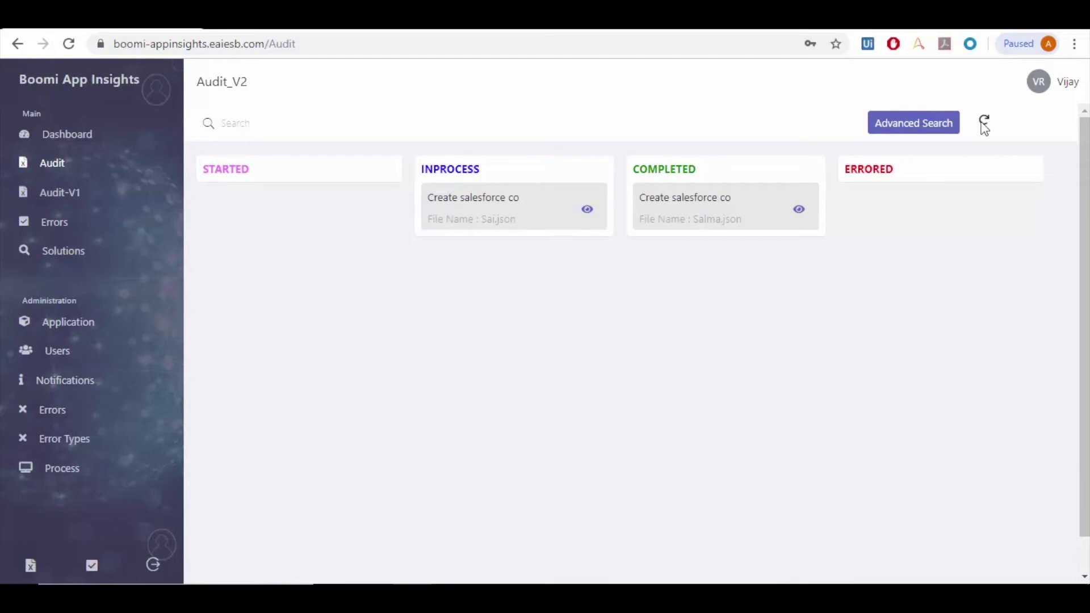
# - Search the Sai.json run's audit entries for 'srava', then close the details
pyautogui.click(984, 124)
pyautogui.click(1015, 209)
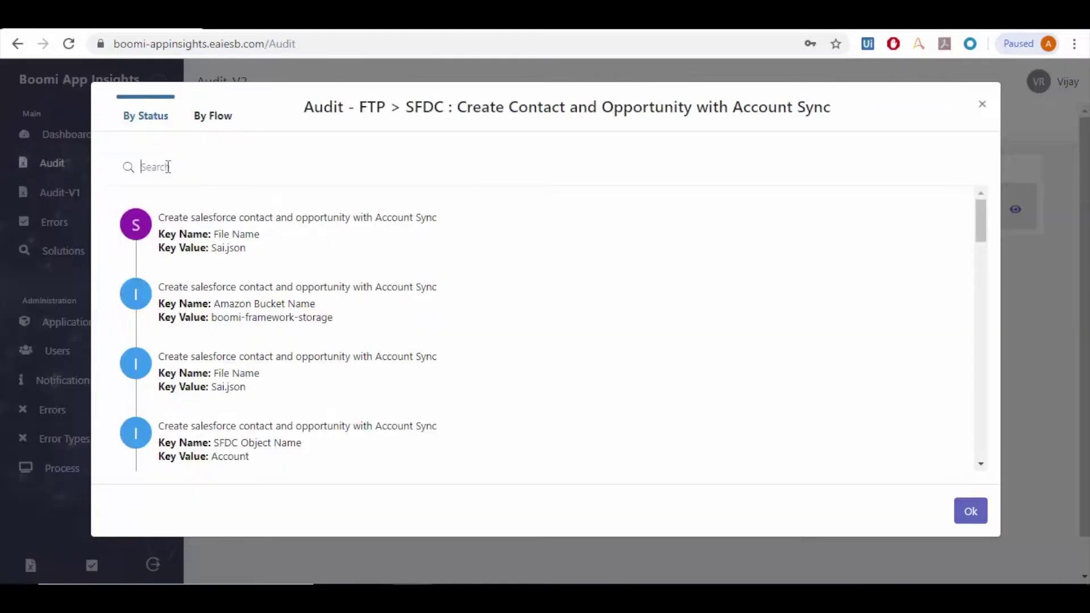
pyautogui.write('sr')
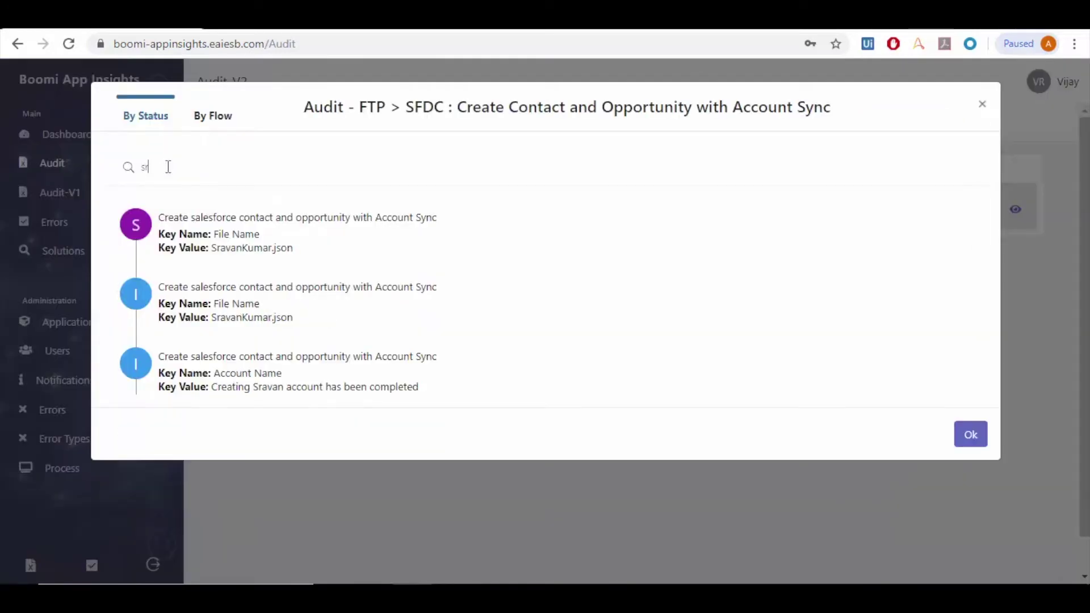
pyautogui.write('ava')
pyautogui.click(967, 439)
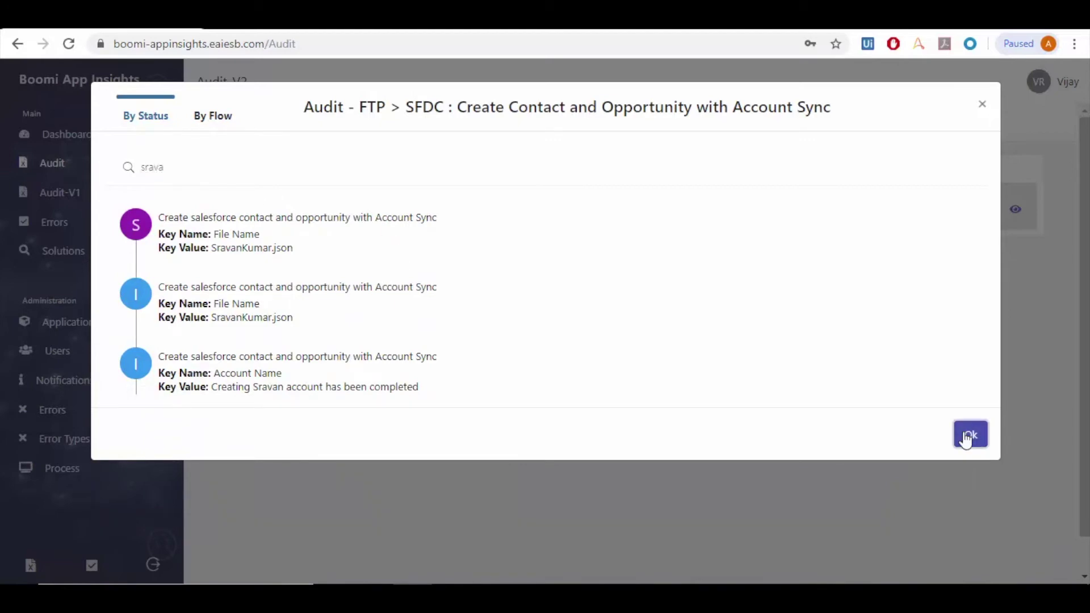
# - Check the daily, weekly and monthly error charts, then open error 249 (Account Sync) details
pyautogui.click(96, 138)
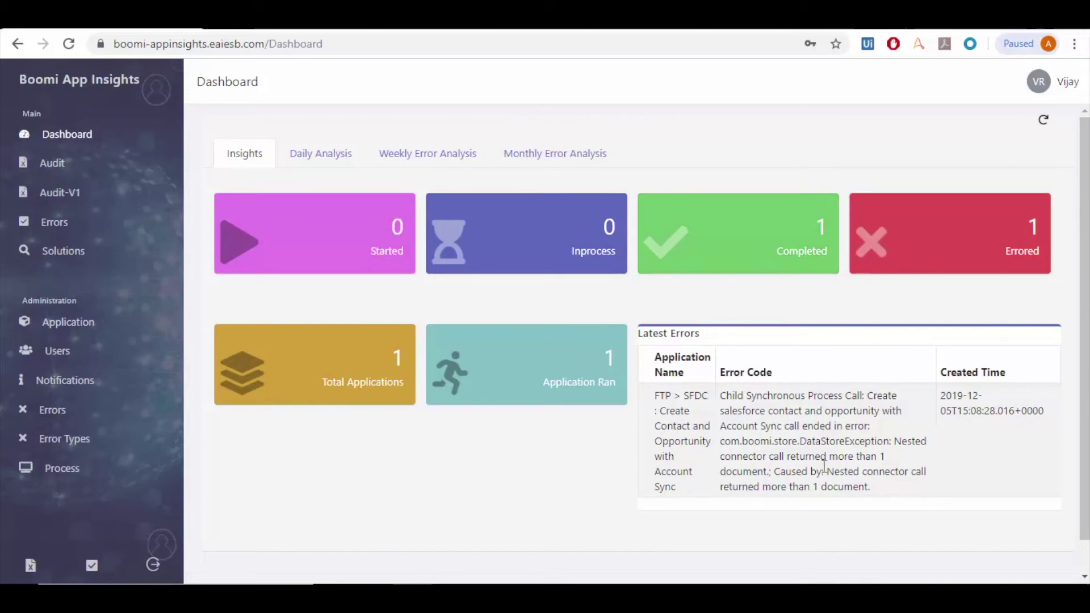
pyautogui.click(327, 156)
pyautogui.moveTo(648, 300)
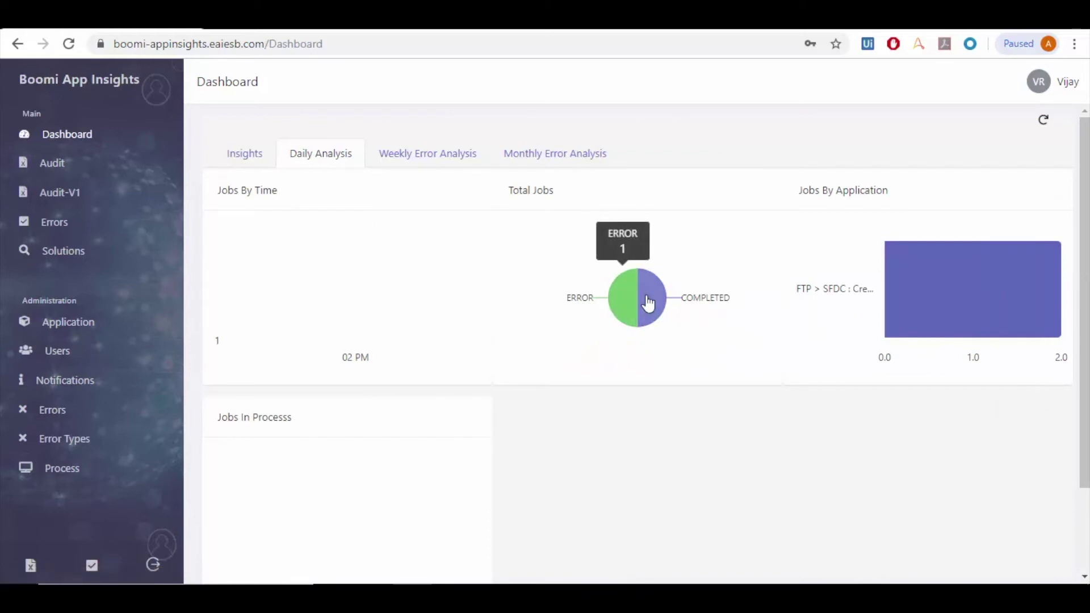
pyautogui.click(412, 159)
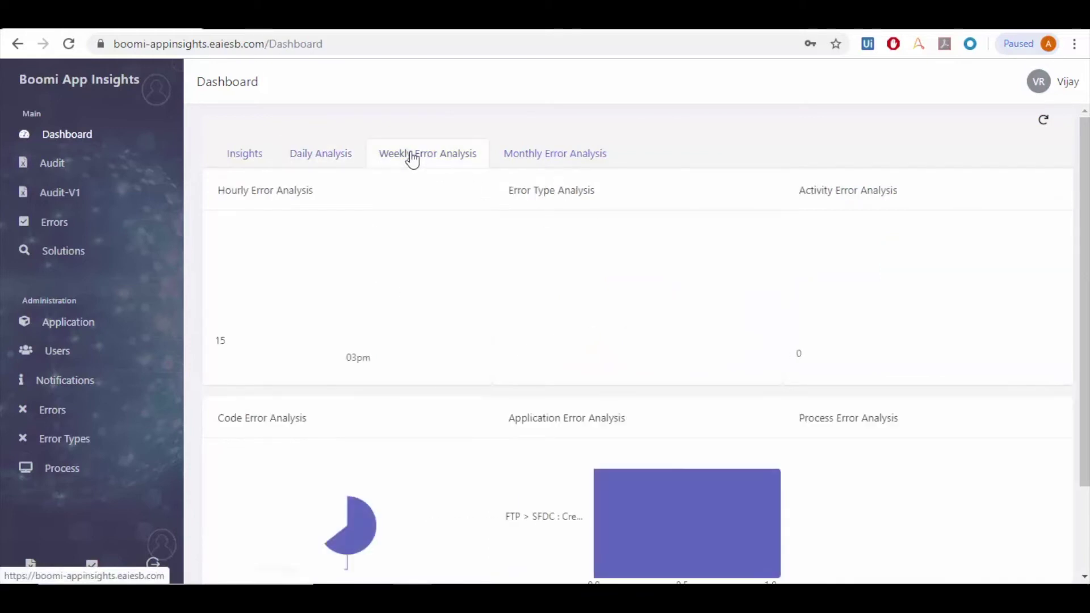
pyautogui.click(537, 158)
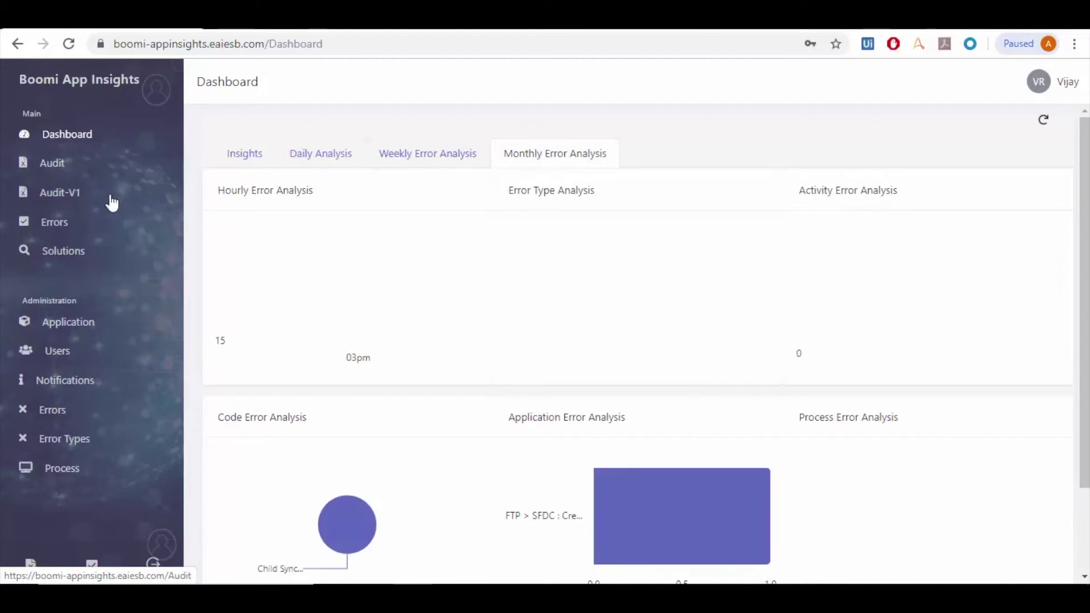
pyautogui.click(79, 225)
pyautogui.click(287, 208)
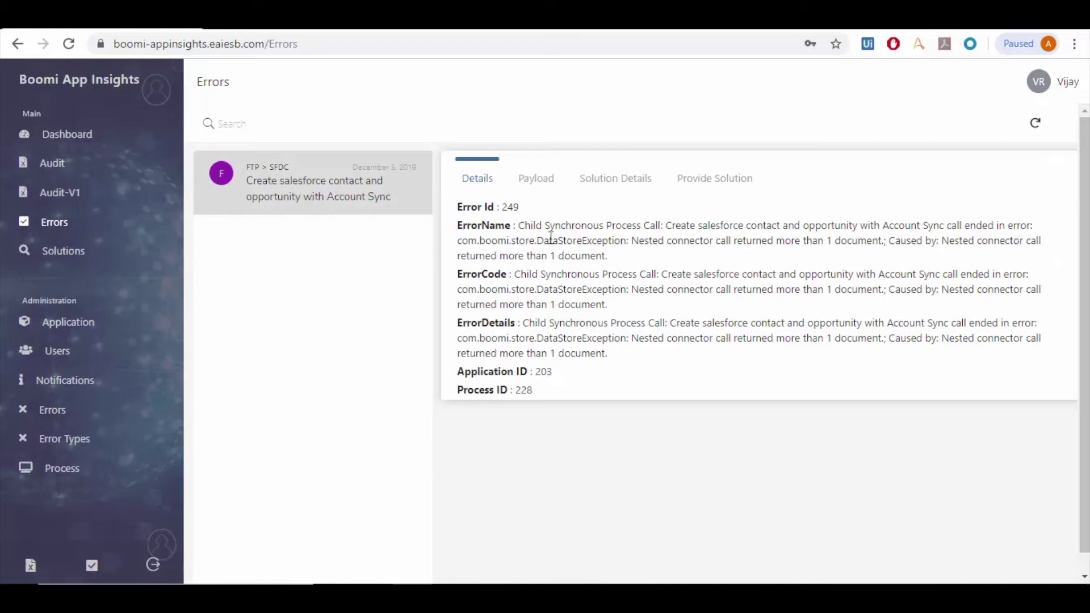
# - Enter 'Duplicate Account are available in Salesforce' as error 249's solution and save it
pyautogui.click(699, 186)
pyautogui.click(680, 218)
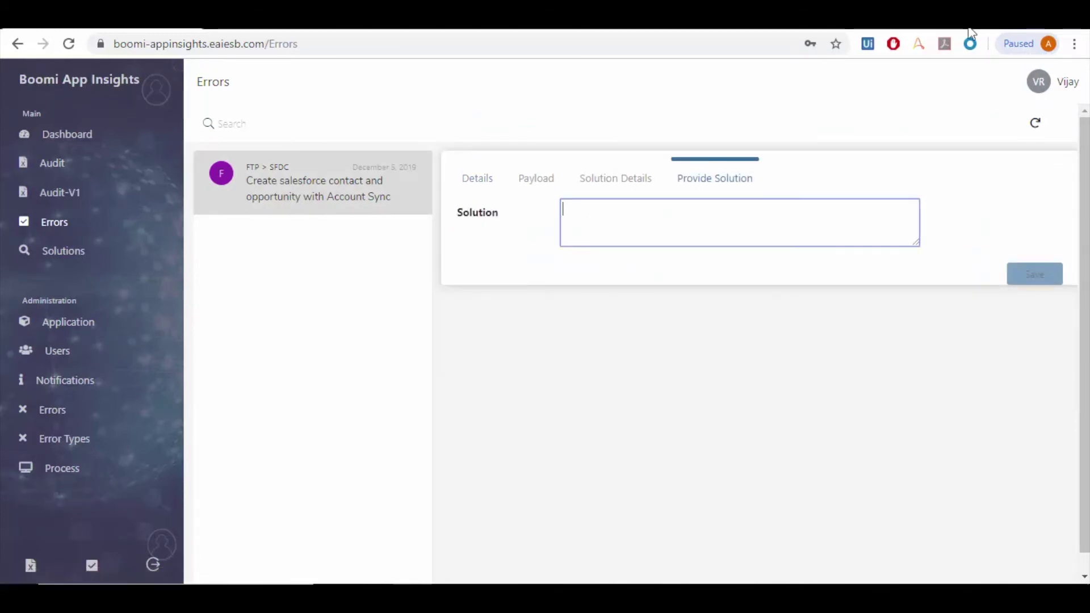
pyautogui.write('Duplicate Account')
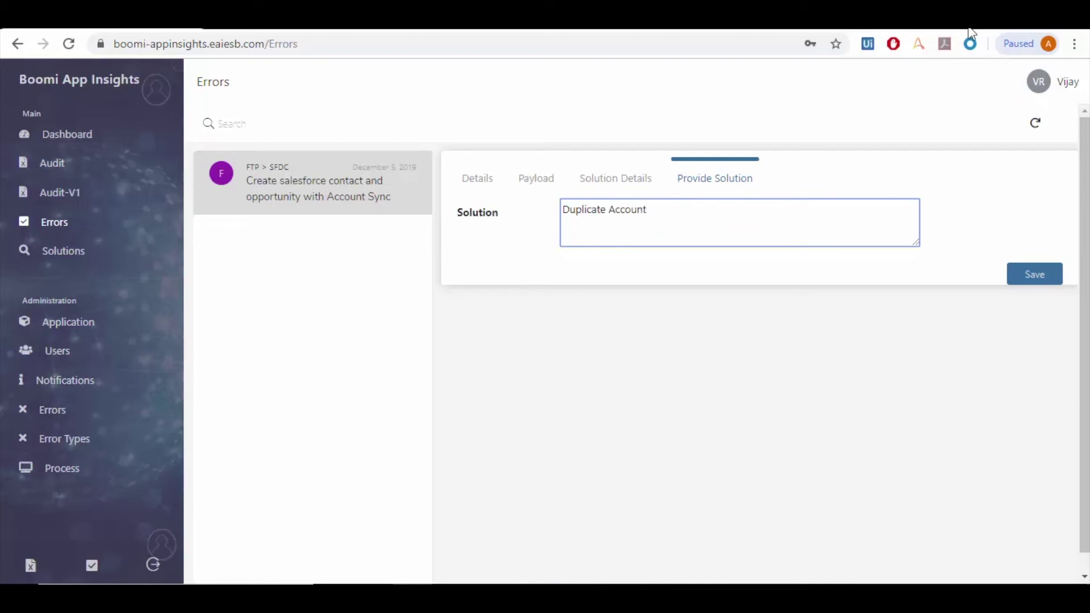
pyautogui.write(' are availabl')
pyautogui.write('e in Salesforce')
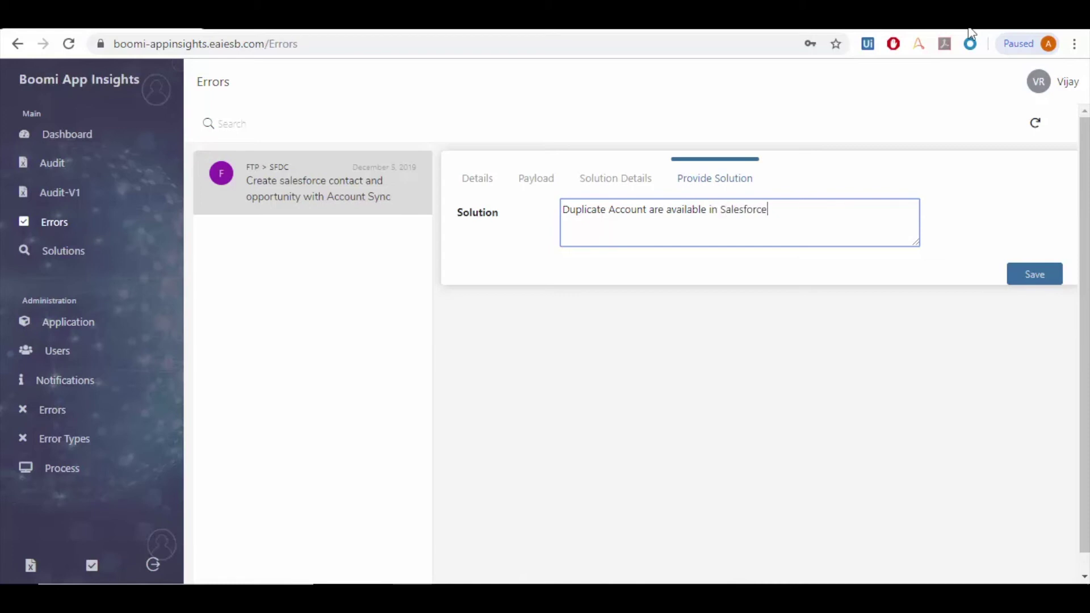
pyautogui.write('.')
pyautogui.click(1060, 267)
pyautogui.click(620, 186)
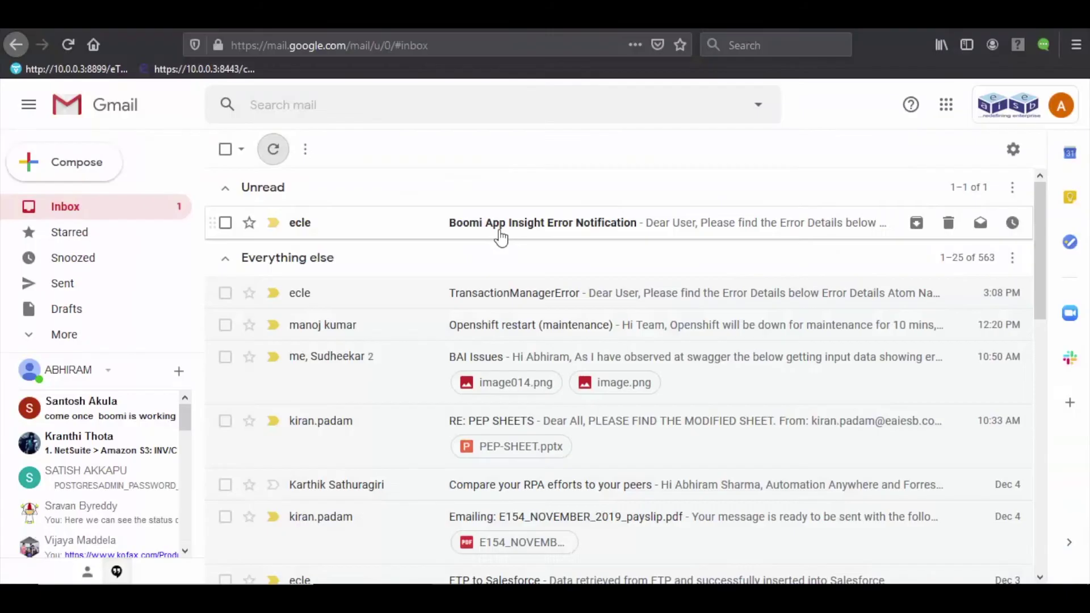
# - Read both Boomi App Insight Error Notification emails, including the one listing solution 136
pyautogui.click(501, 230)
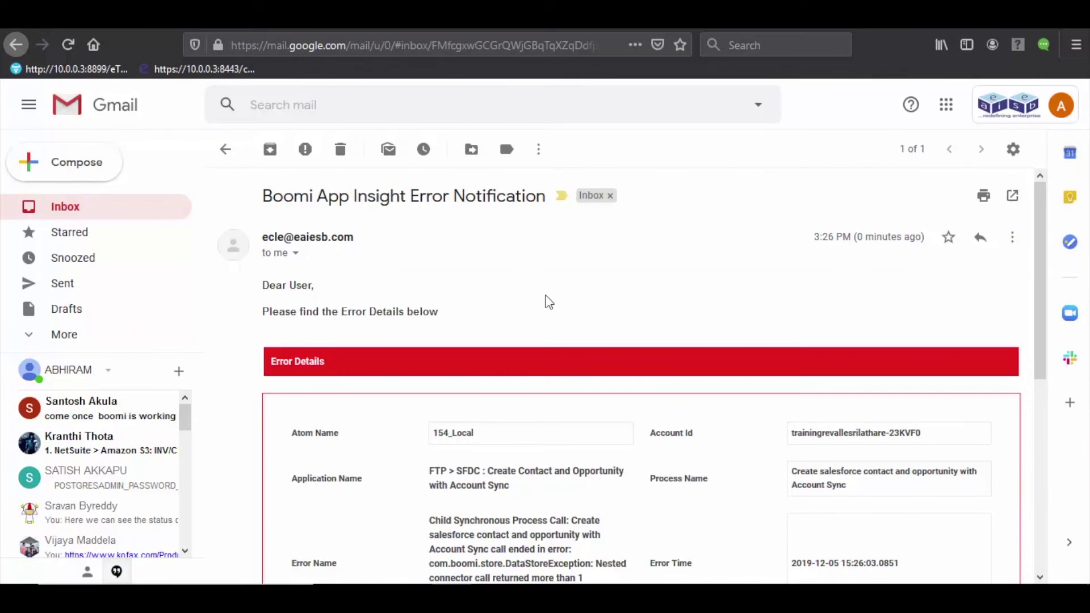
pyautogui.scroll(-2, 548, 302)
pyautogui.scroll(-4, 587, 333)
pyautogui.scroll(-2, 587, 333)
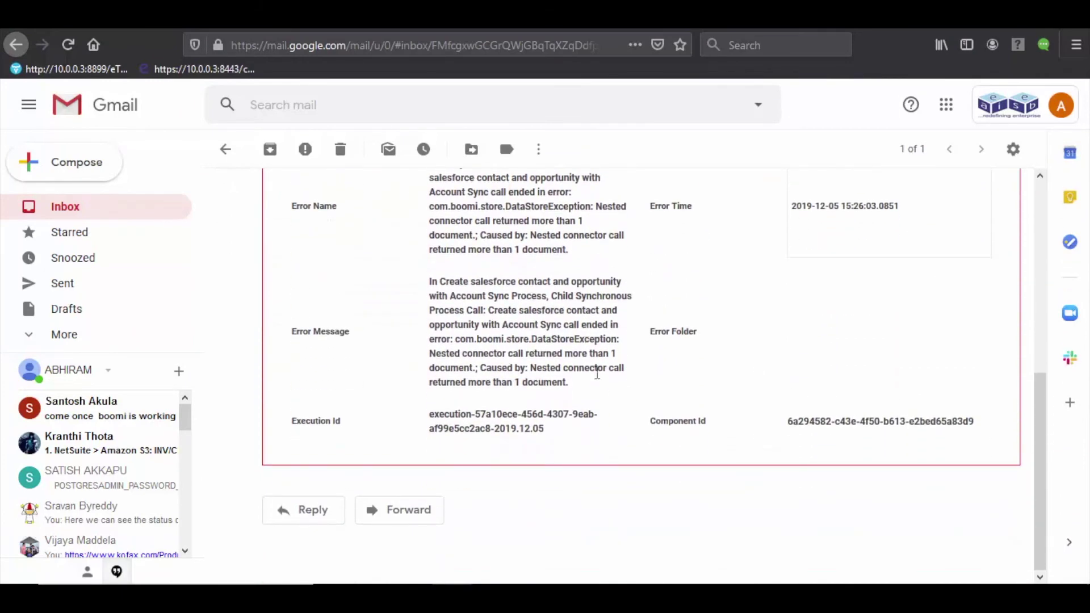
pyautogui.scroll(3, 598, 375)
pyautogui.scroll(1, 615, 363)
pyautogui.scroll(1, 591, 343)
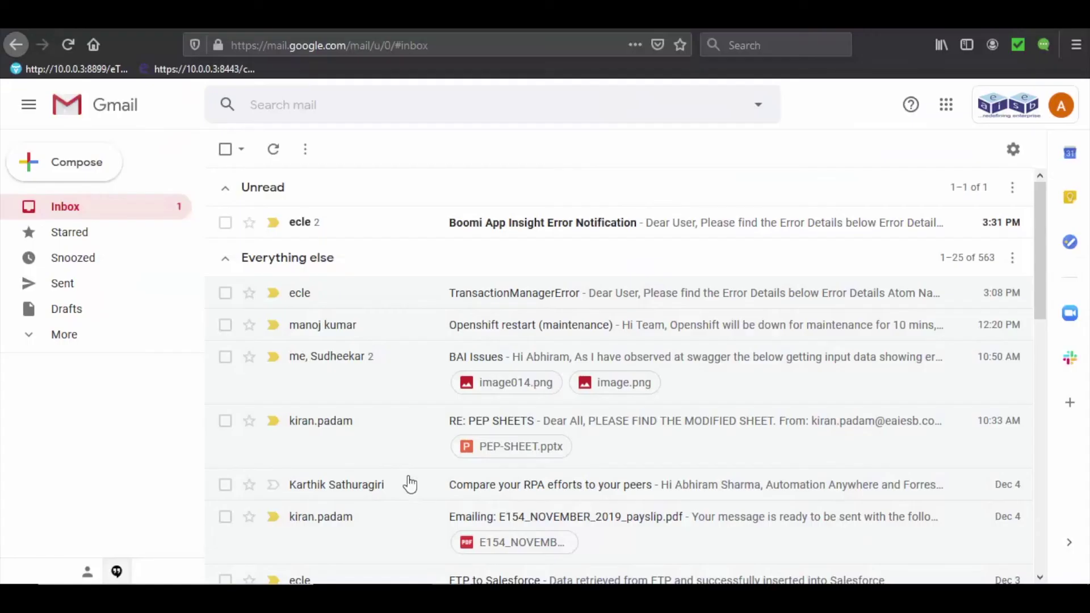
pyautogui.click(457, 226)
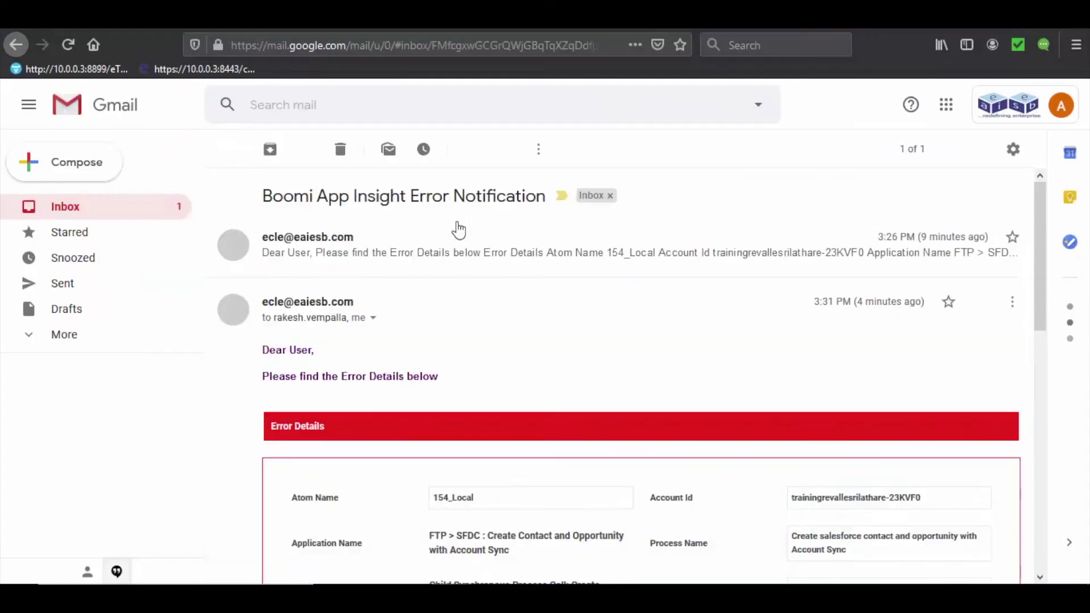
pyautogui.scroll(-3, 538, 321)
pyautogui.scroll(-5, 543, 327)
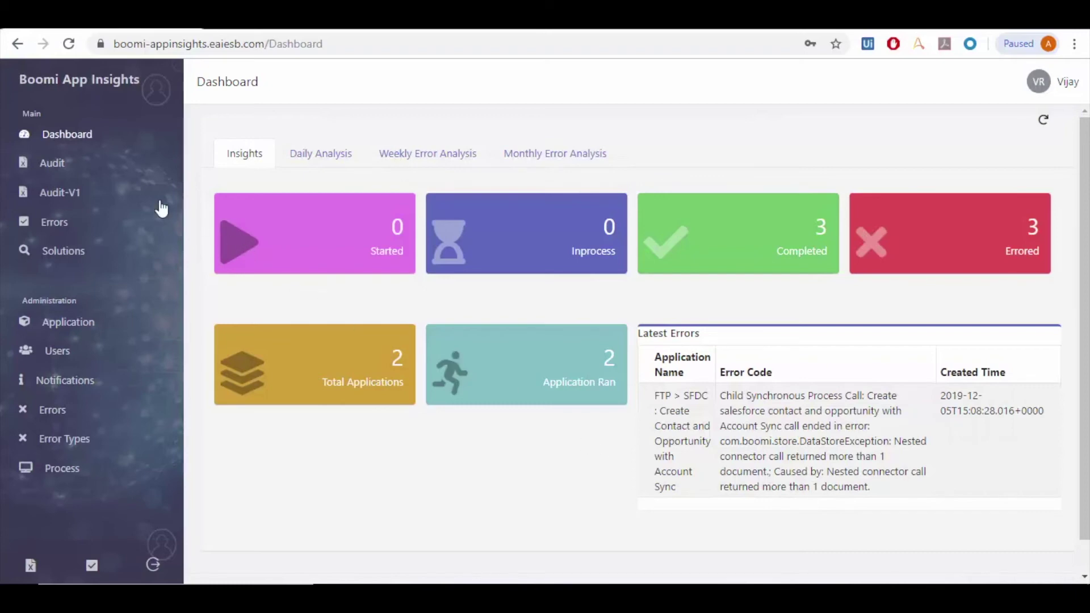
# - Go to the Audit board to search for the Sai.json runs
pyautogui.click(68, 166)
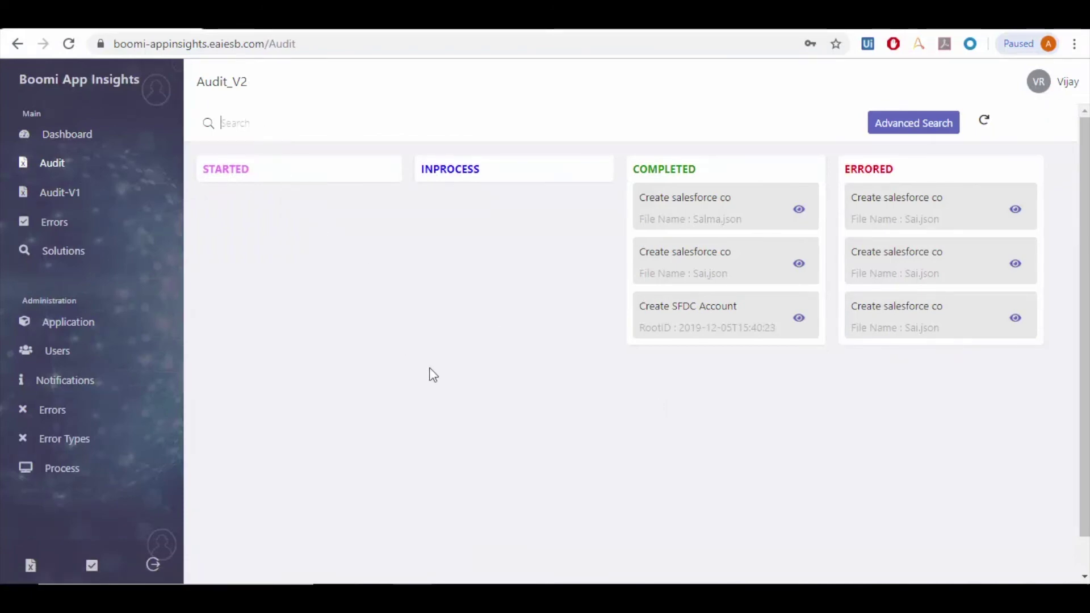
pyautogui.write('s')
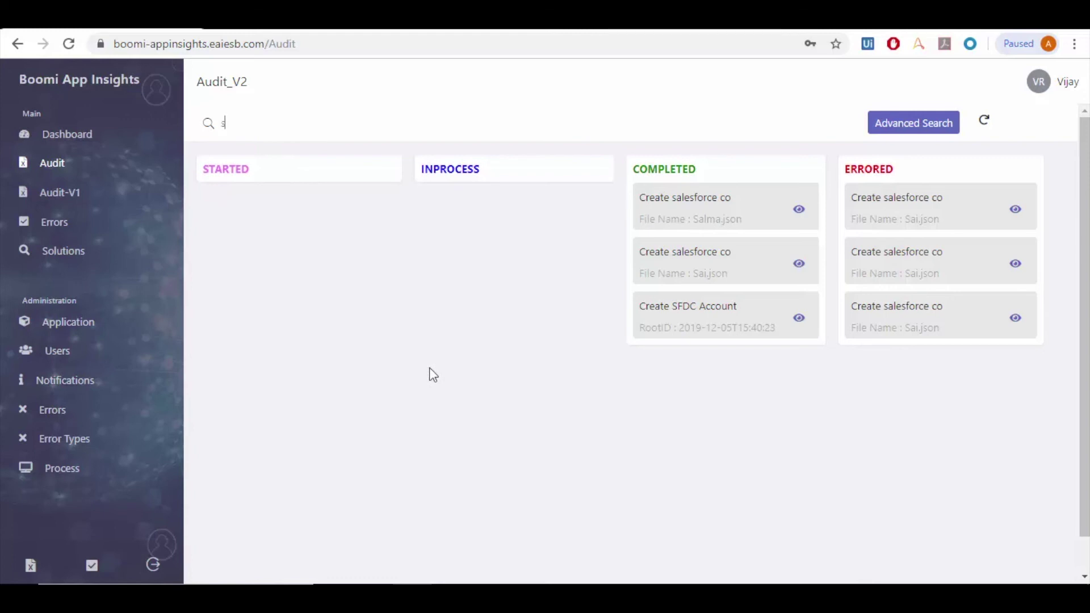
pyautogui.write('ai')
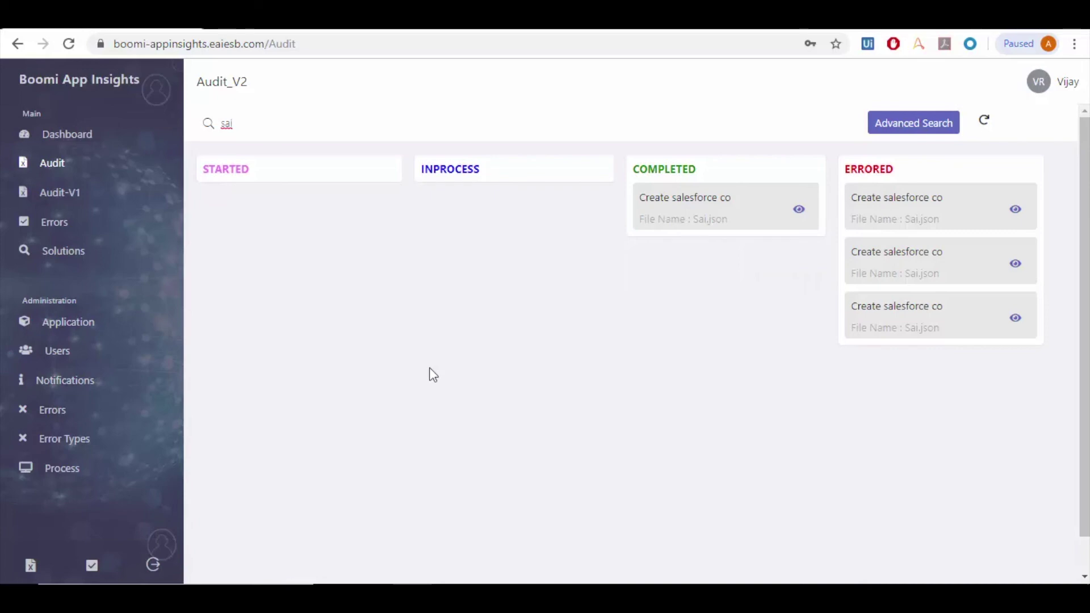
pyautogui.click(799, 209)
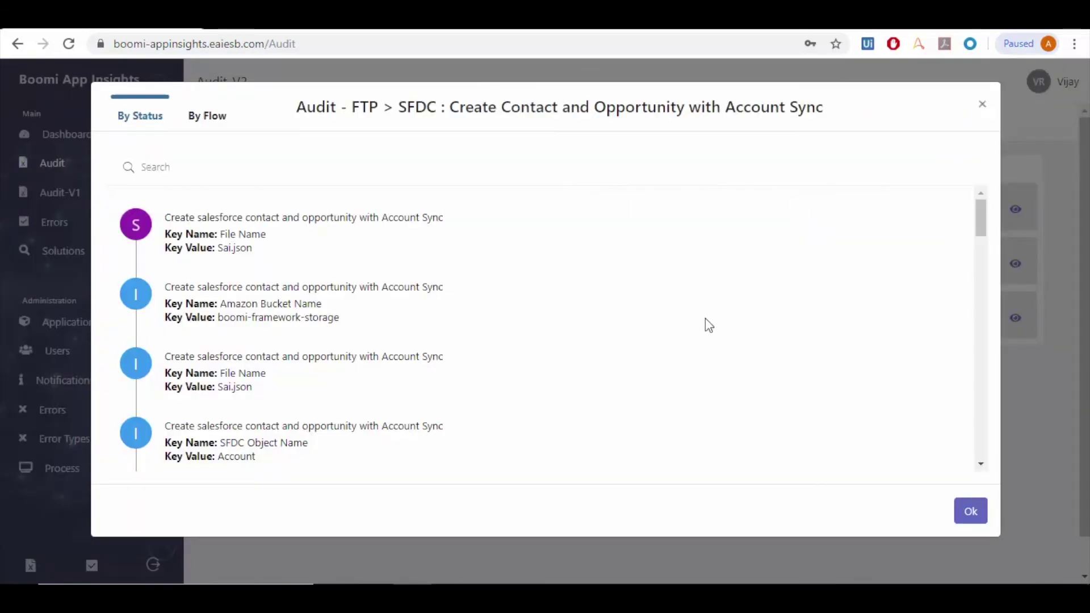
pyautogui.scroll(-4, 280, 268)
pyautogui.scroll(-1, 361, 304)
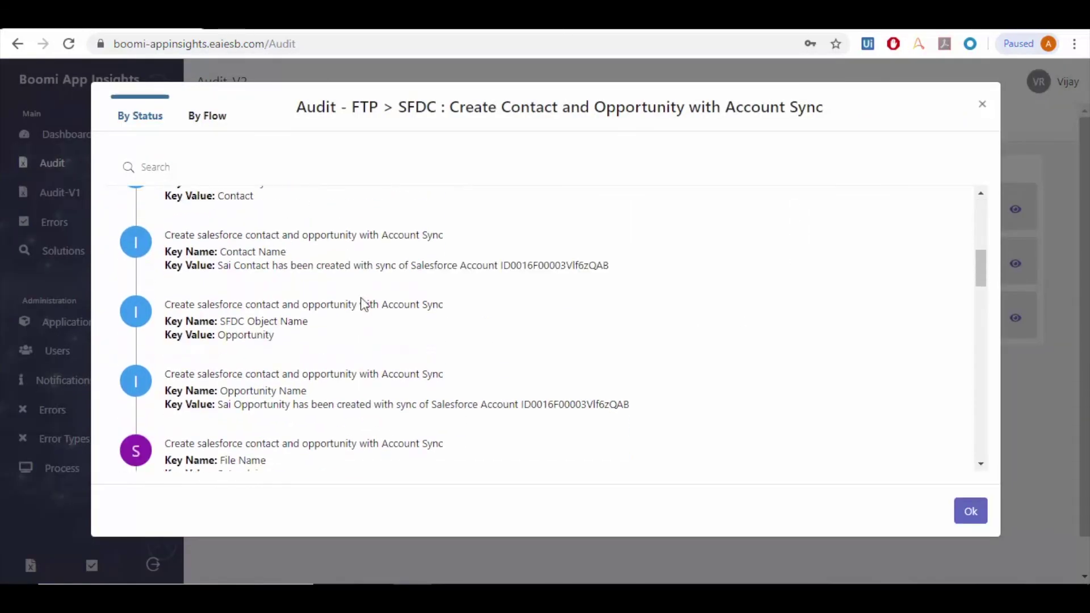
pyautogui.scroll(-3, 484, 301)
pyautogui.scroll(-2, 485, 300)
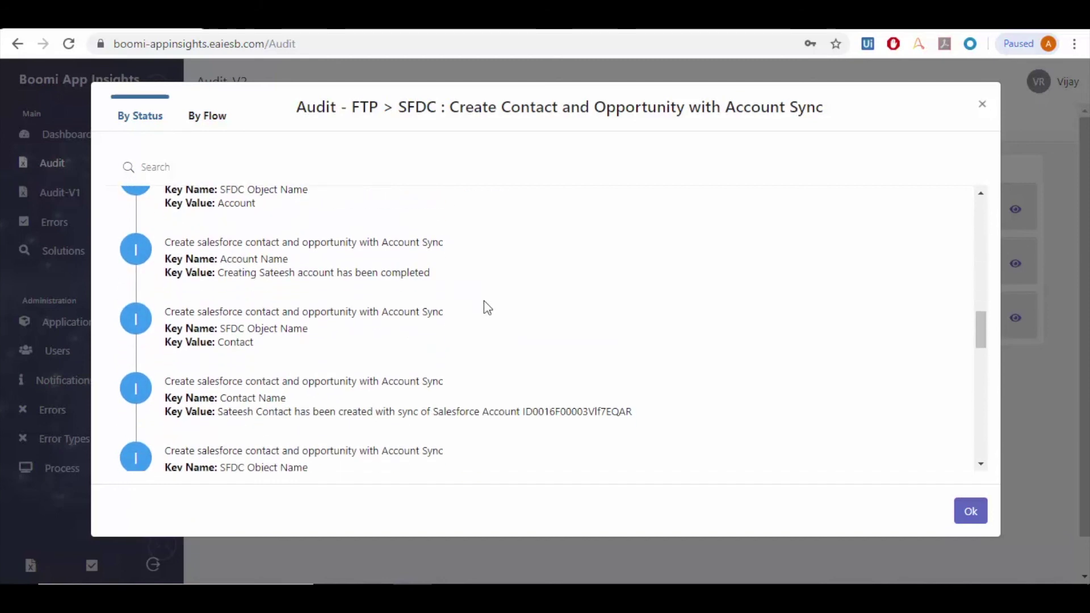
pyautogui.scroll(-1, 484, 300)
pyautogui.scroll(-3, 485, 308)
pyautogui.scroll(-2, 484, 307)
pyautogui.press('Escape')
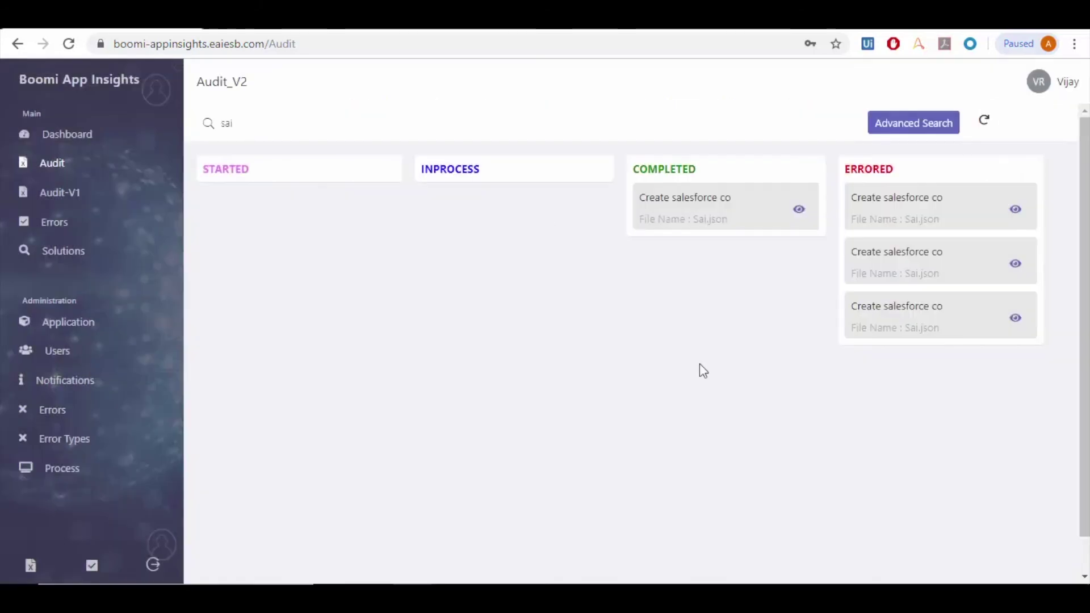
pyautogui.doubleClick(317, 124)
# - Search the audit board for '2019-12-05T15:40' and review the Create SFDC Account run's events
pyautogui.press('BackSpace')
pyautogui.write('2019-12-')
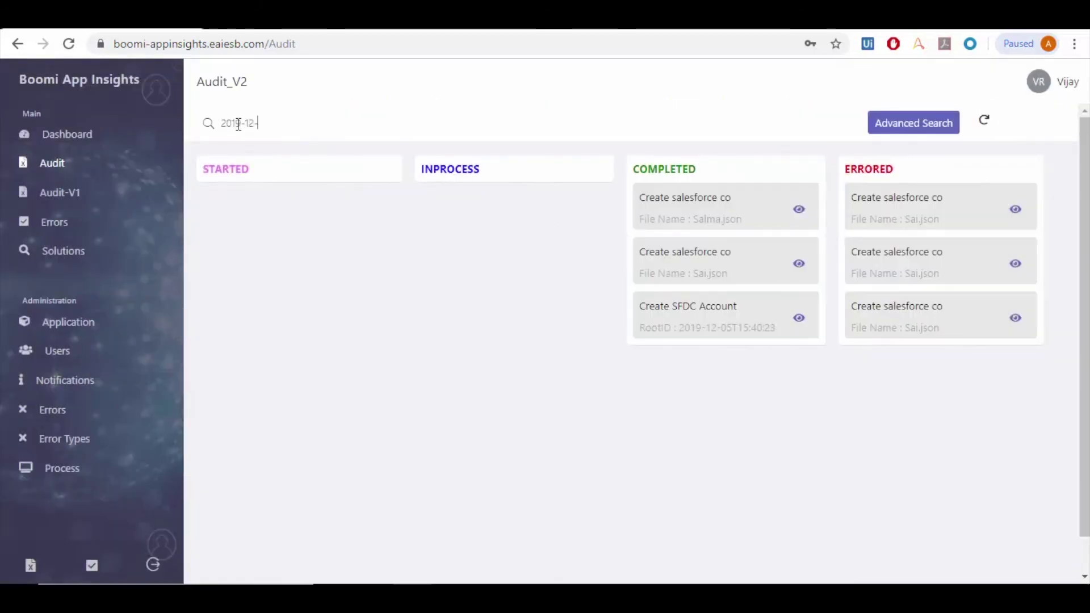
pyautogui.write('05T15')
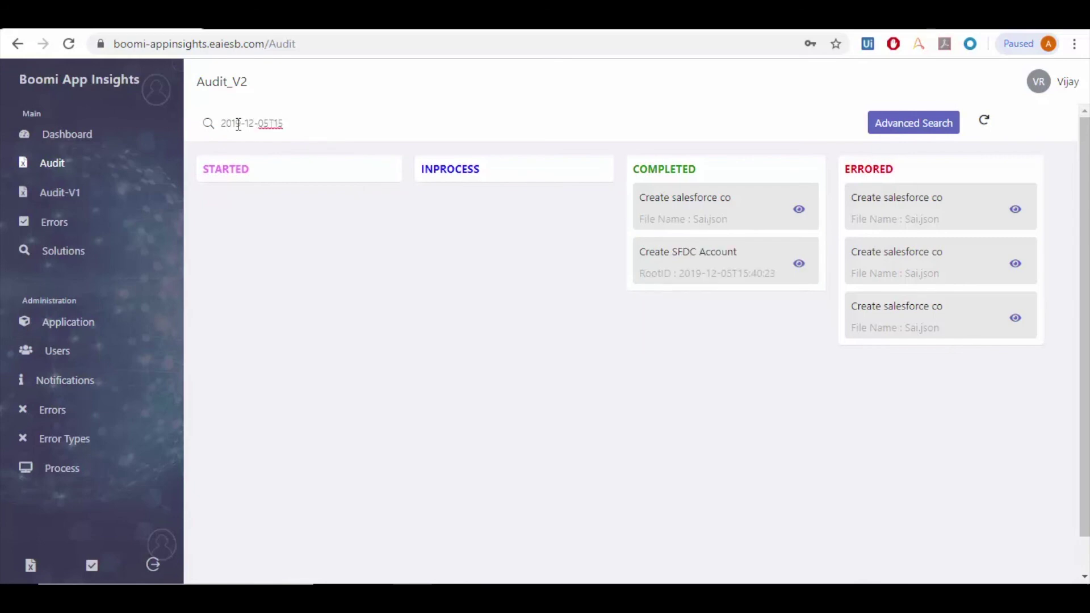
pyautogui.write(':4')
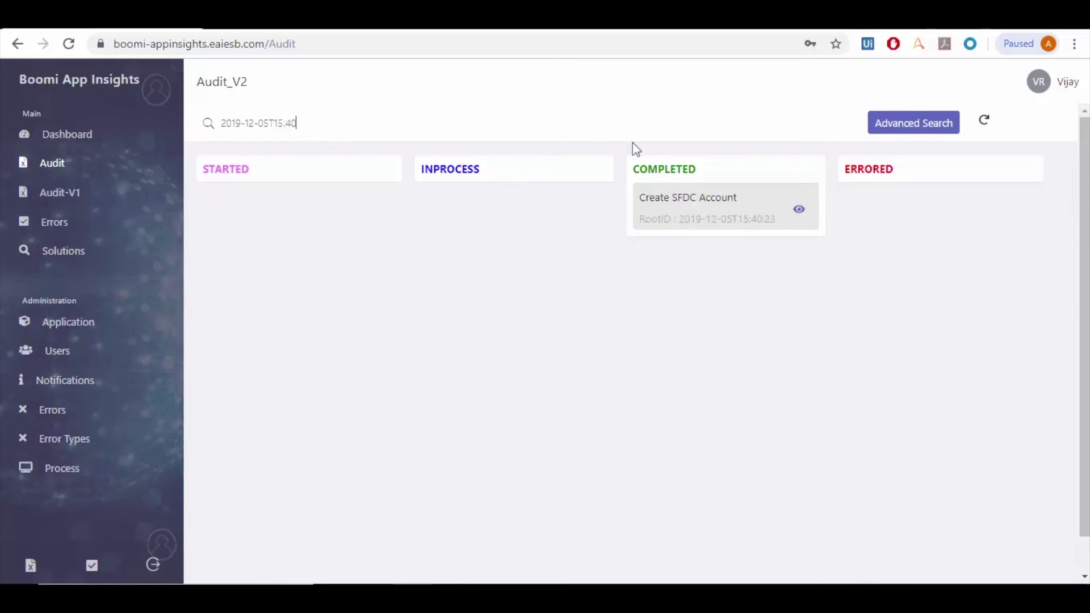
pyautogui.write('0')
pyautogui.click(799, 209)
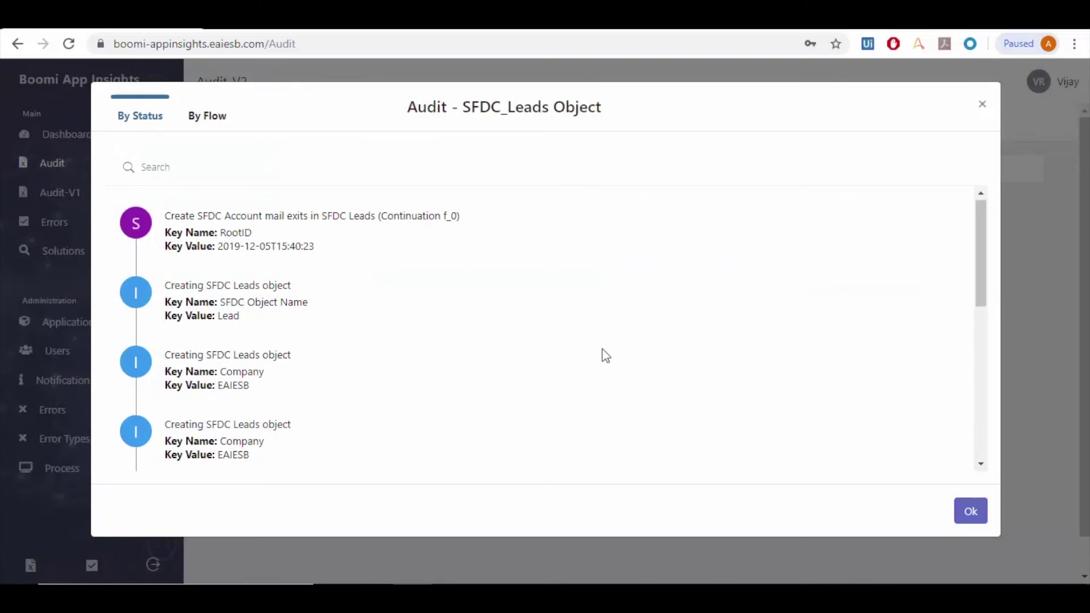
pyautogui.scroll(-5, 602, 356)
pyautogui.scroll(-5, 603, 355)
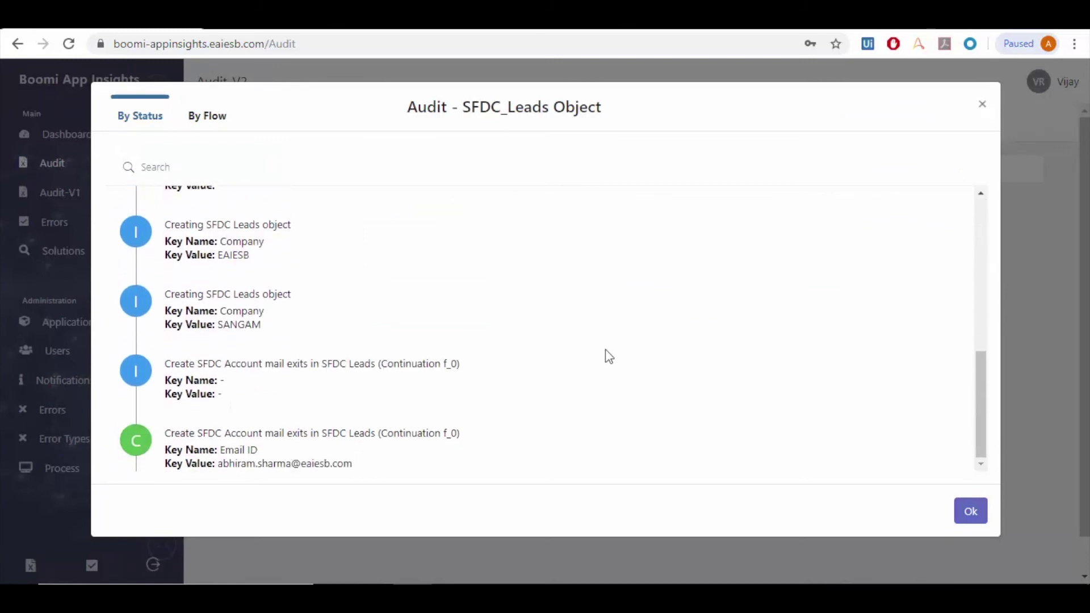
pyautogui.click(970, 512)
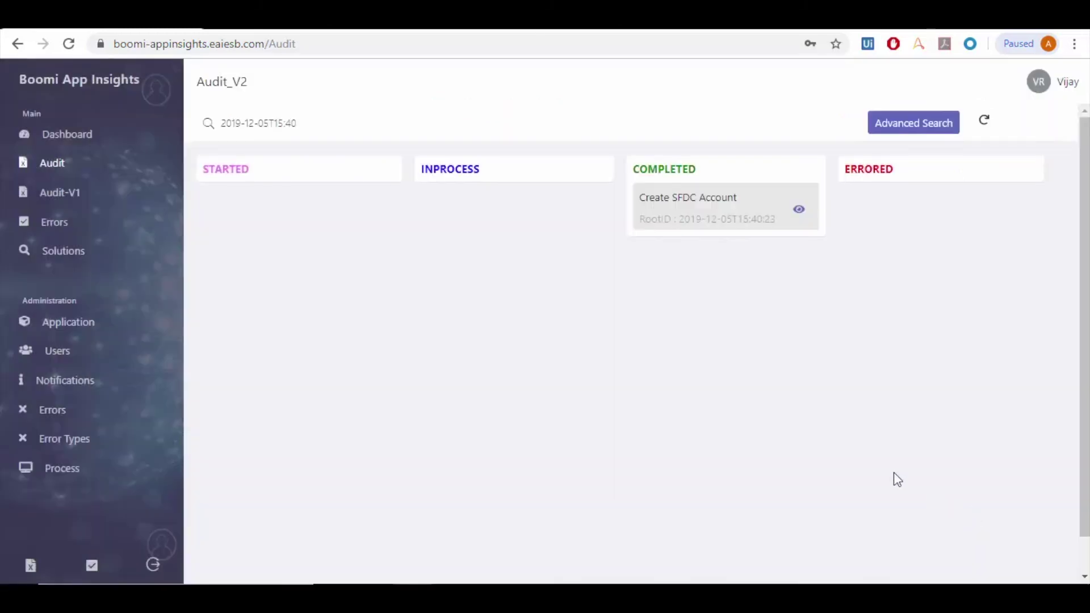